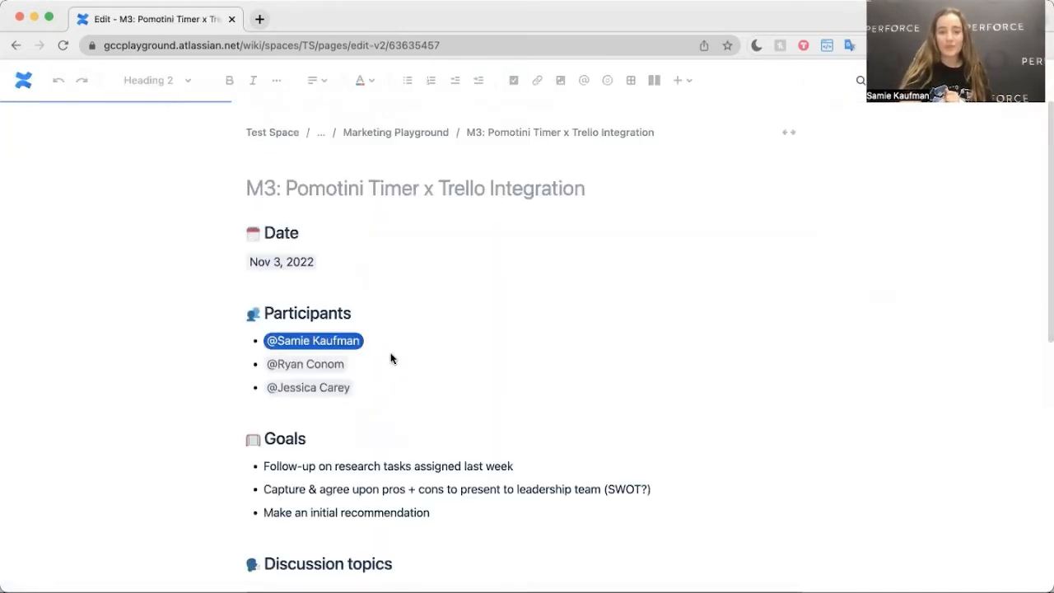
Step: Insert a Gliffy Diagram on a new line between the Discussion topics table and the Action items heading
scroll(391, 359, down, 4)
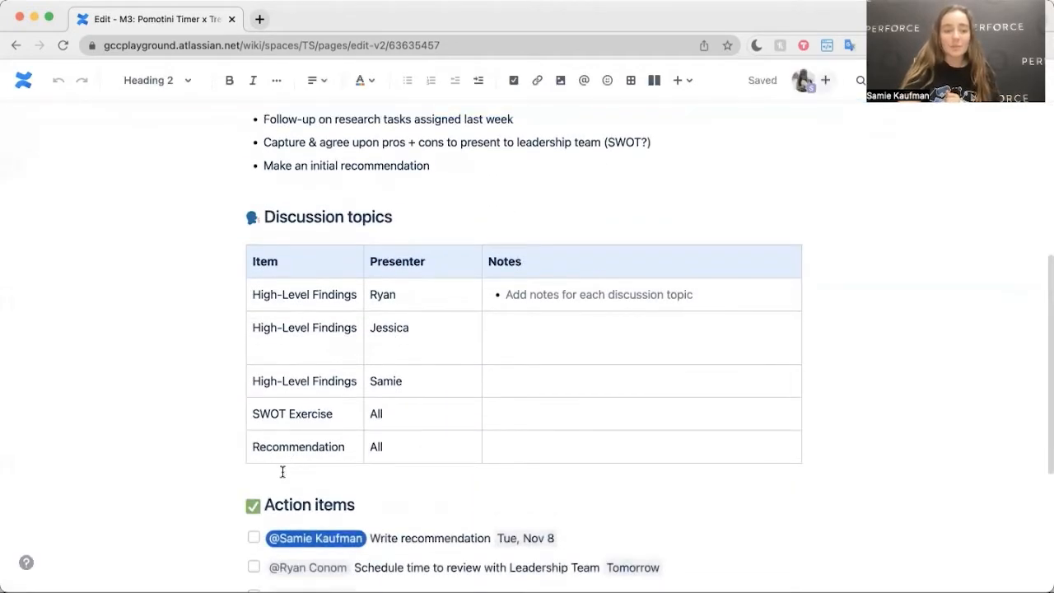
click(245, 505)
key(Return)
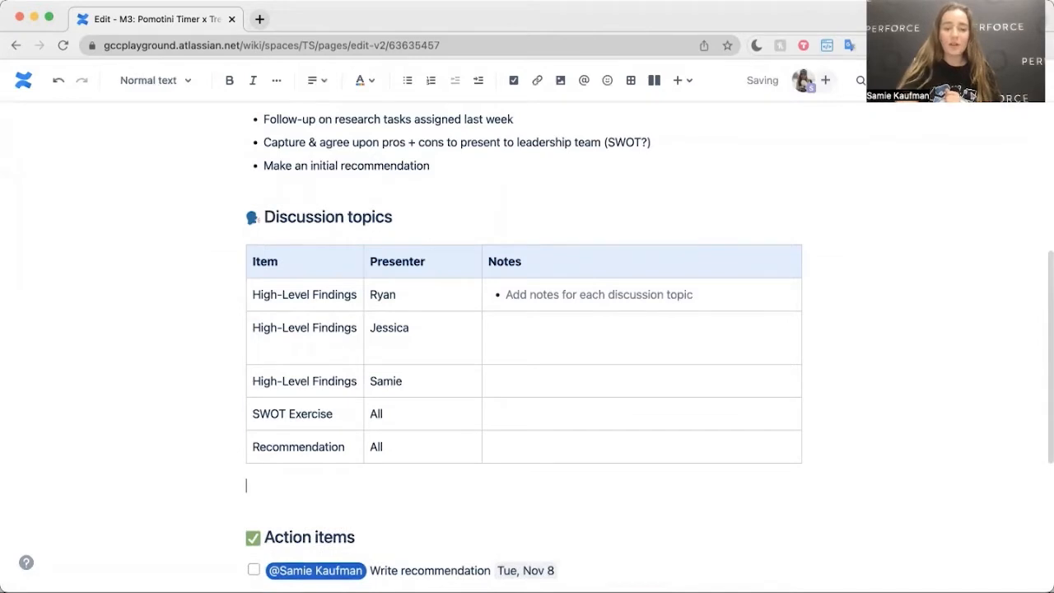
text(/glif)
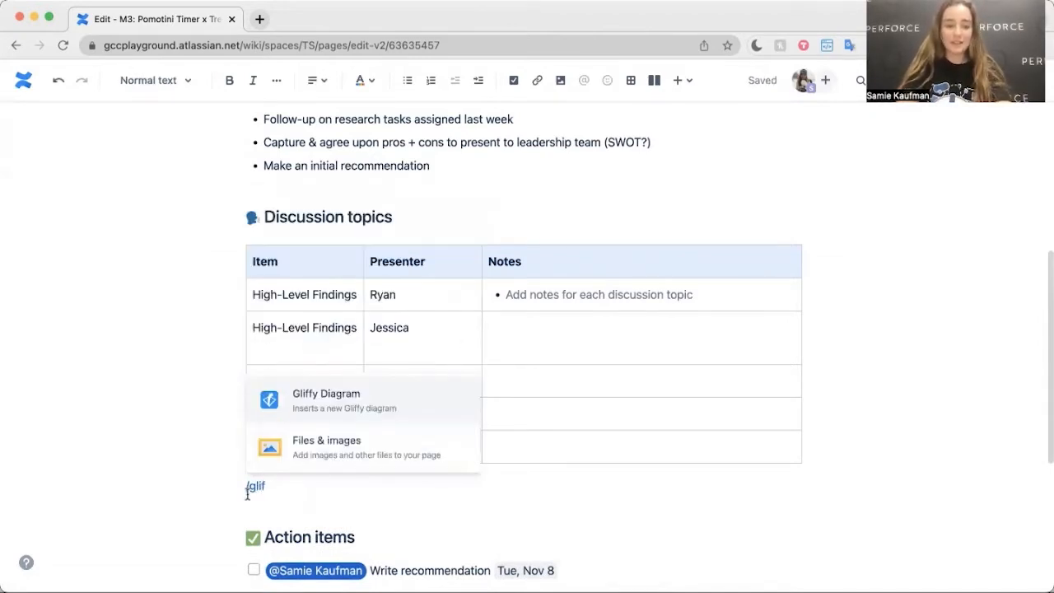
click(350, 403)
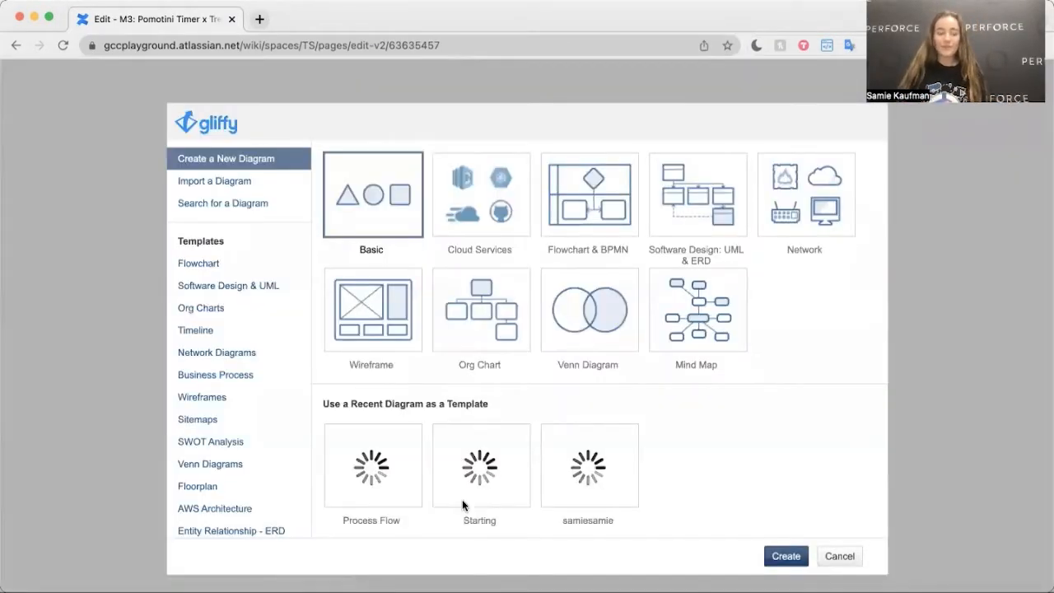
Step: Create the diagram from the Consumer Electronics SWOT template in the SWOT Analysis category
click(238, 445)
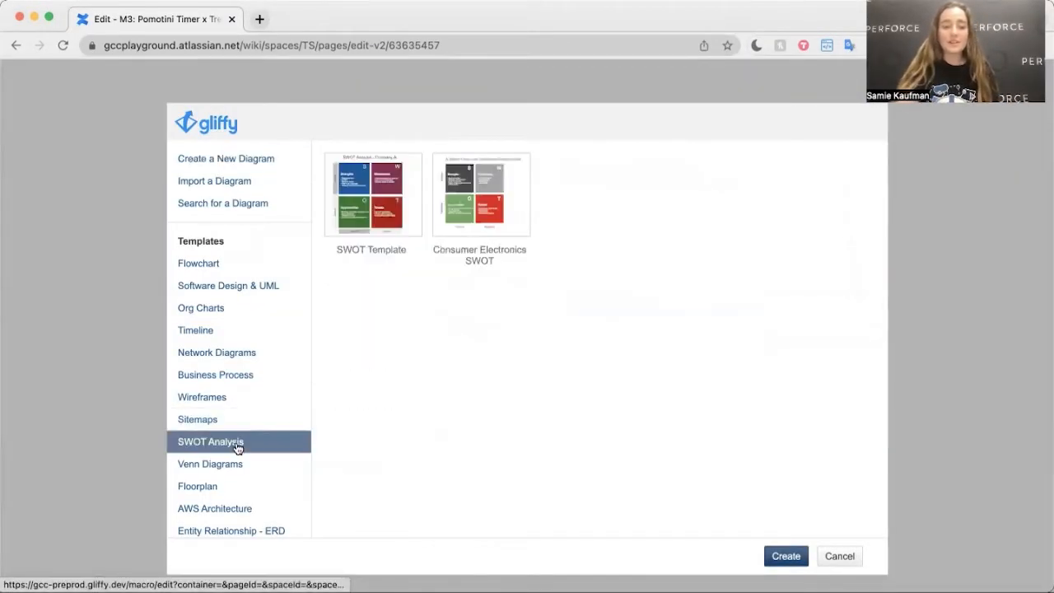
click(467, 201)
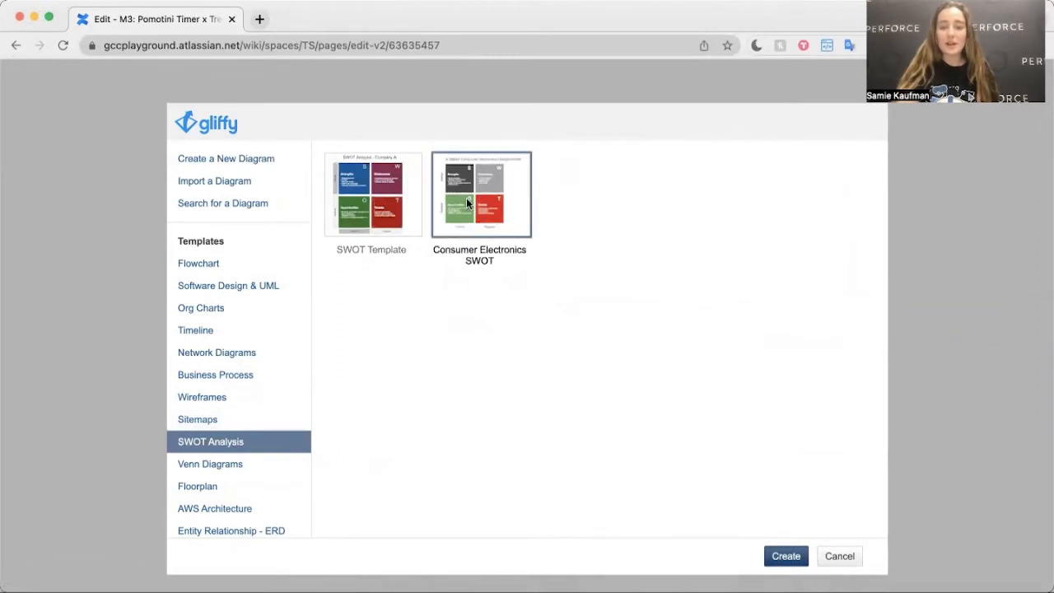
click(766, 554)
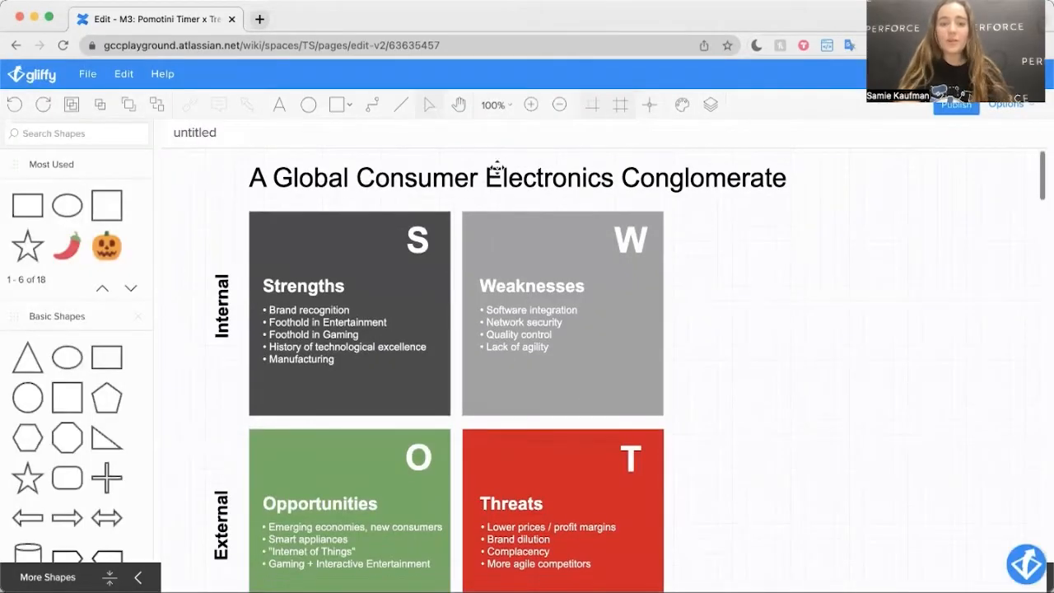
Step: Delete the diagram's title text and the heading and bullet list in the Strengths quadrant
click(497, 167)
key(Delete)
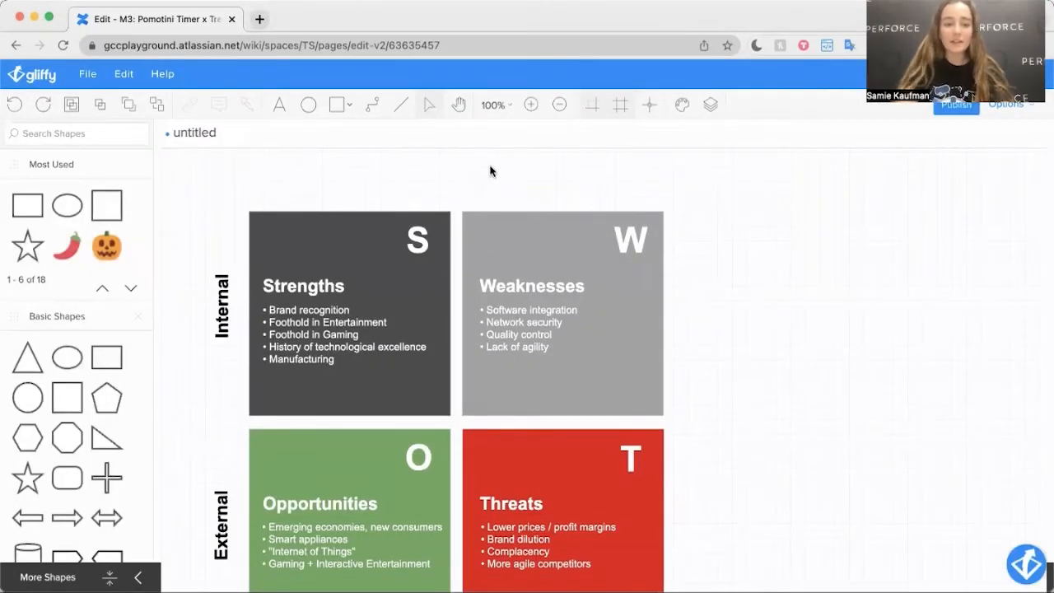
click(325, 354)
key(Delete)
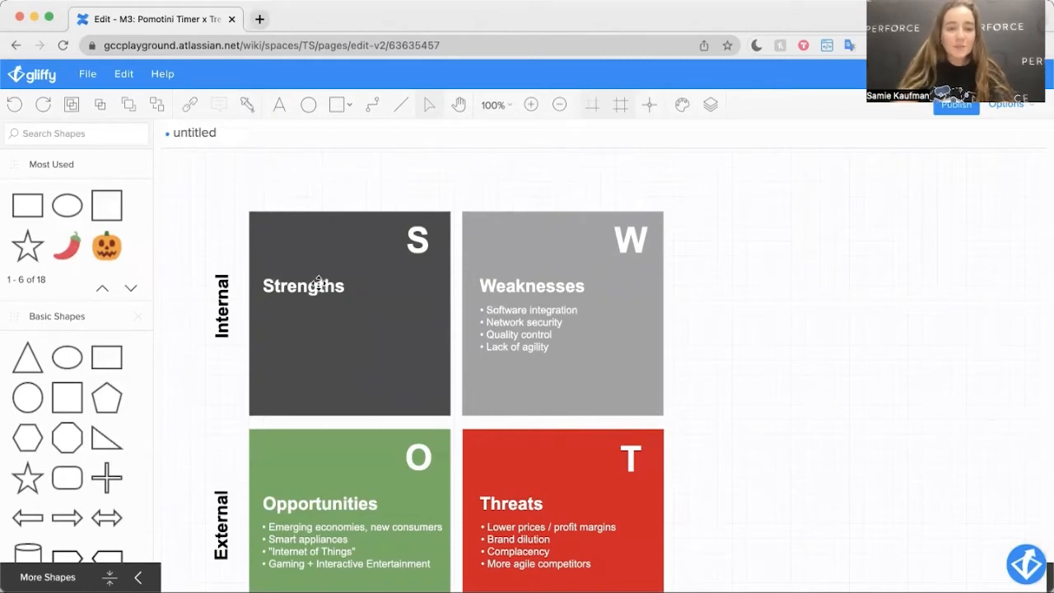
click(320, 283)
key(Delete)
Step: Delete the headings and bullet lists from the Weaknesses, Threats and Opportunities quadrants
click(489, 293)
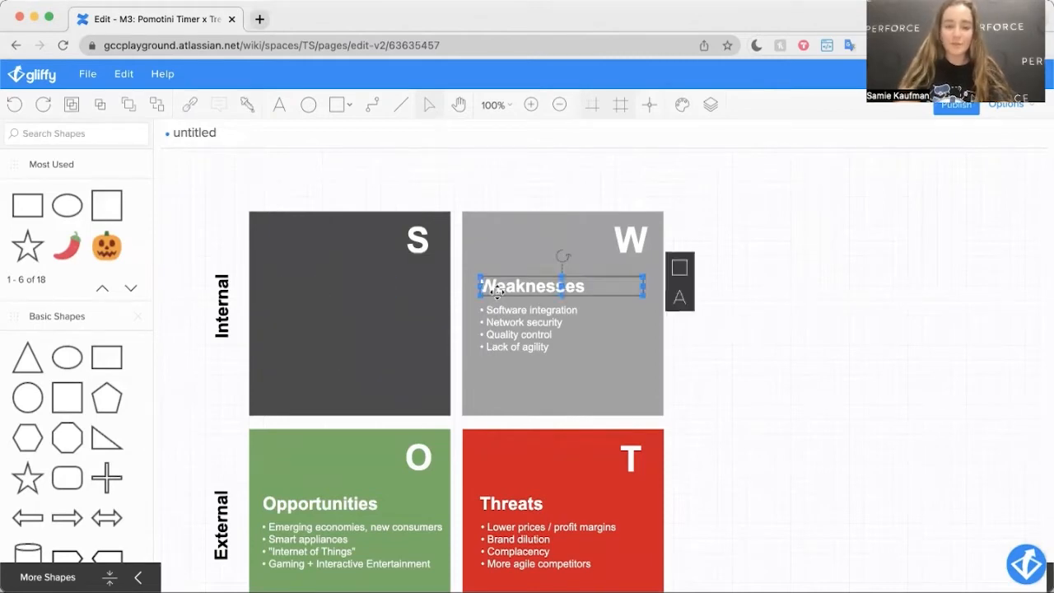
shift+click(510, 328)
key(Delete)
click(523, 507)
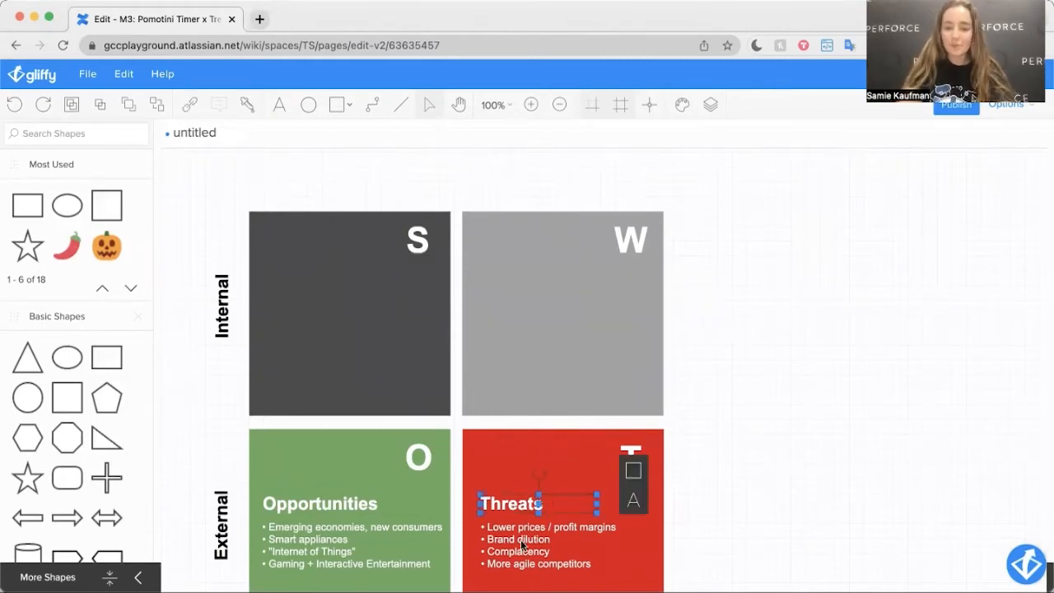
shift+click(522, 543)
key(Delete)
scroll(305, 420, down, 2)
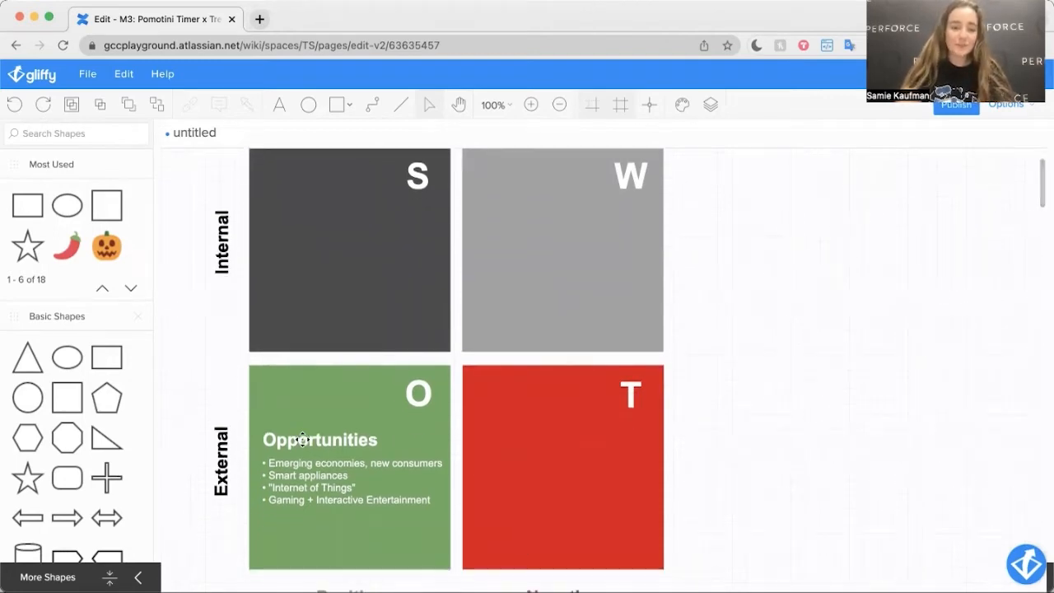
click(302, 438)
shift+click(300, 492)
key(Delete)
Step: Select the whole SWOT grid with its axis labels and move it closer to the upper-left corner of the canvas
scroll(300, 493, down, 1)
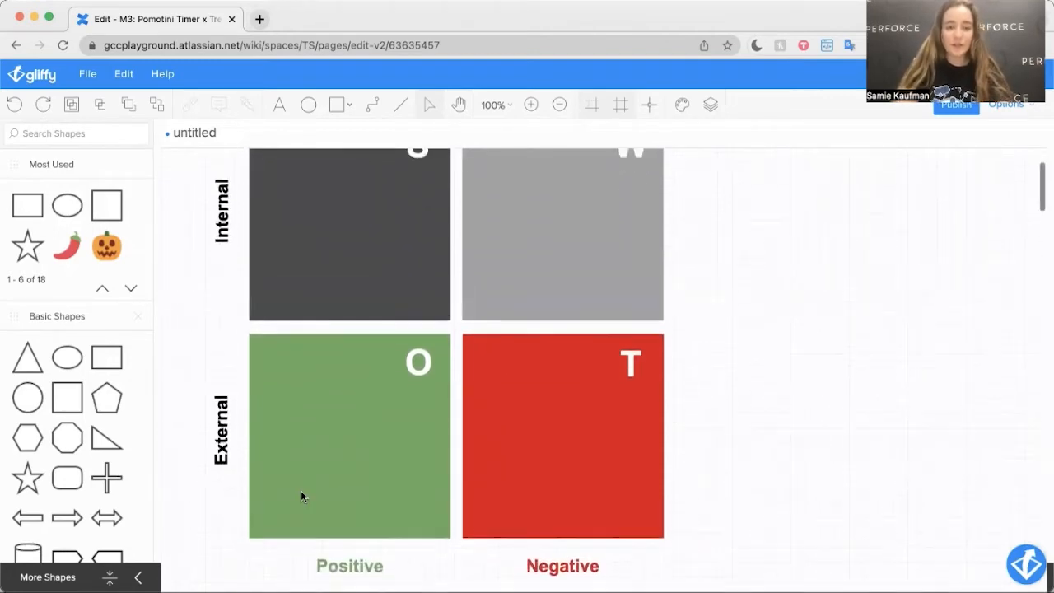
scroll(300, 495, up, 3)
drag(187, 191, 715, 535)
scroll(715, 536, up, 5)
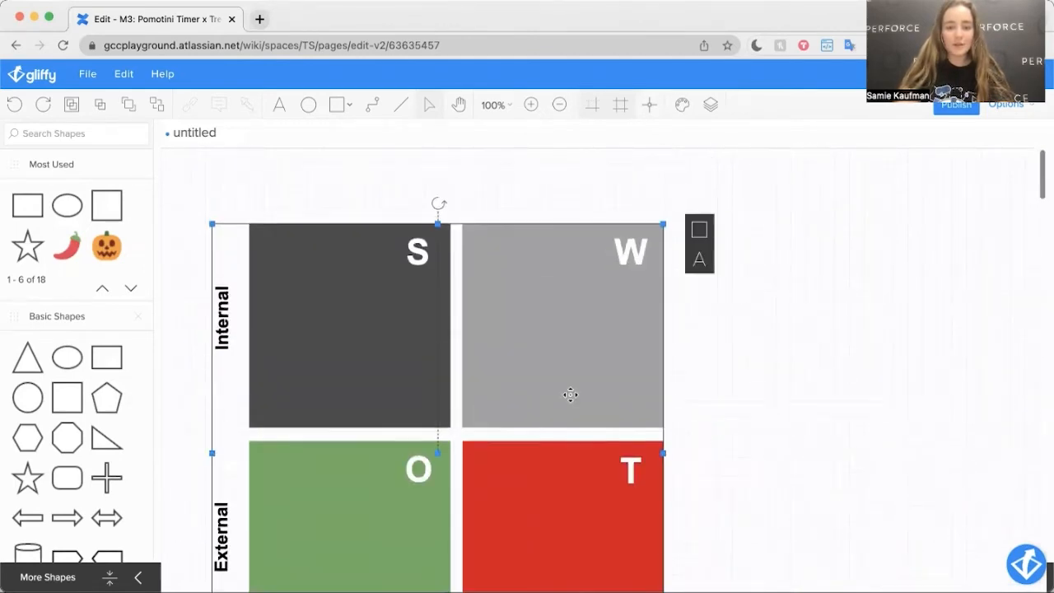
drag(562, 352, 541, 304)
click(749, 306)
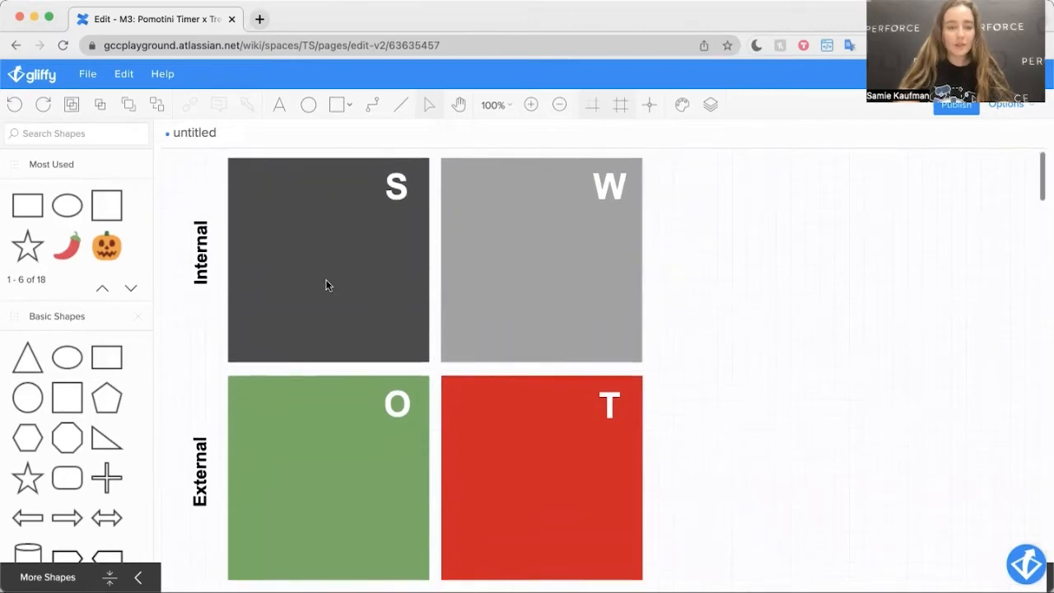
Step: Select the entire SWOT grid and enlarge it to about one and a half times its size
drag(166, 163, 707, 490)
drag(642, 469, 917, 536)
scroll(783, 447, up, 5)
click(944, 328)
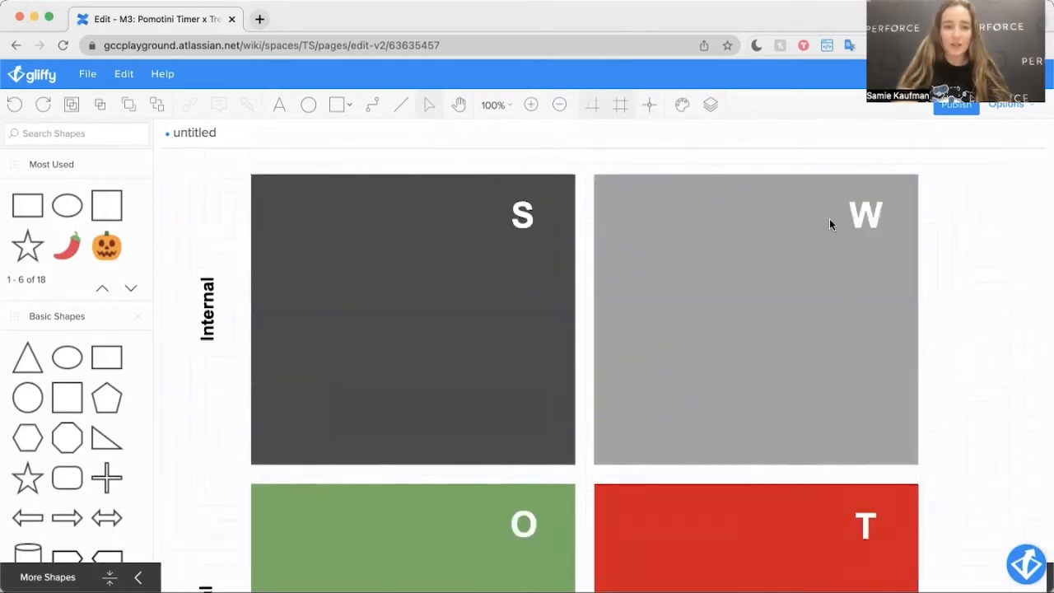
Step: Rename the untitled diagram "SWOT Template for M3"
click(188, 132)
text(SWOT)
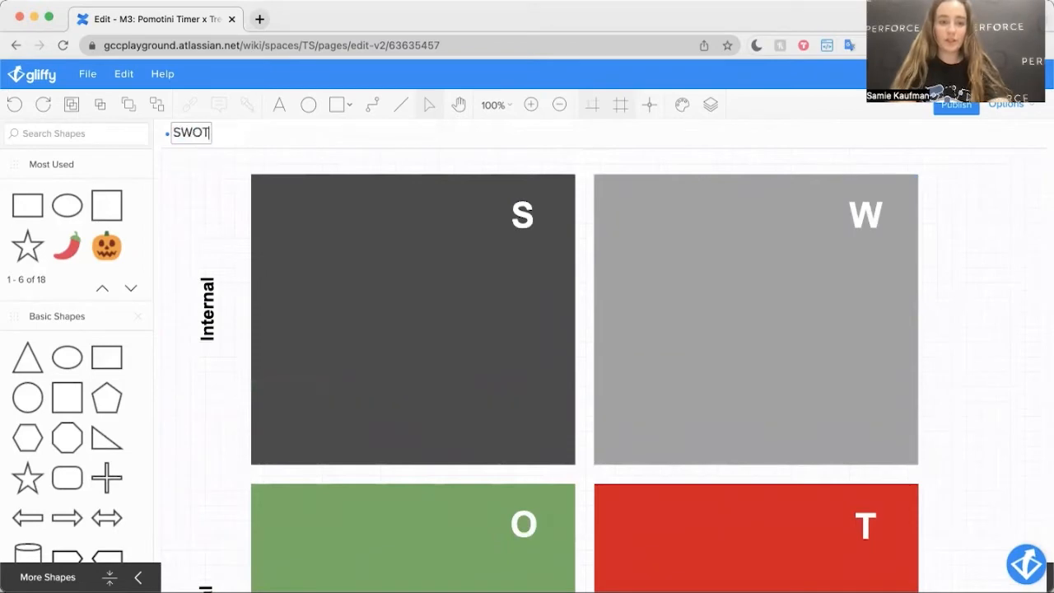
text( Template)
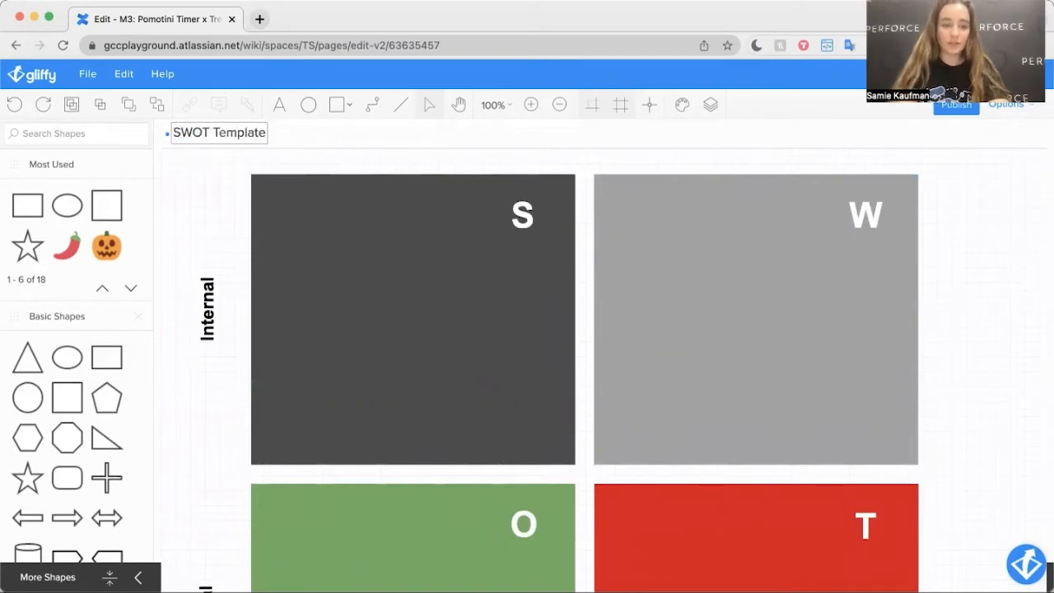
text( for M3)
key(Return)
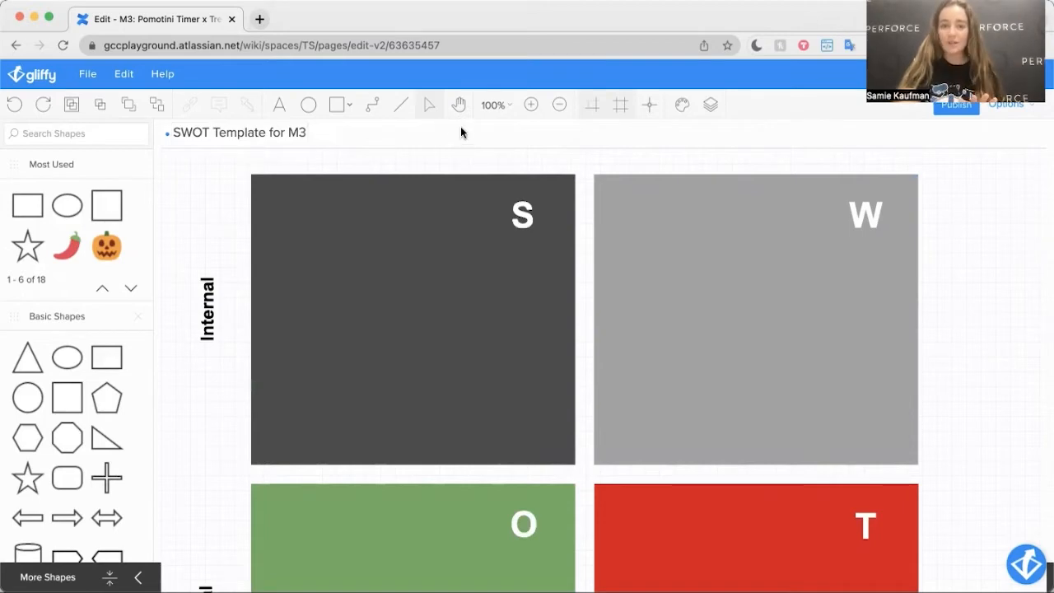
Step: Fit the full diagram in view, publish it to the Confluence page and check how it is embedded
click(497, 111)
click(522, 321)
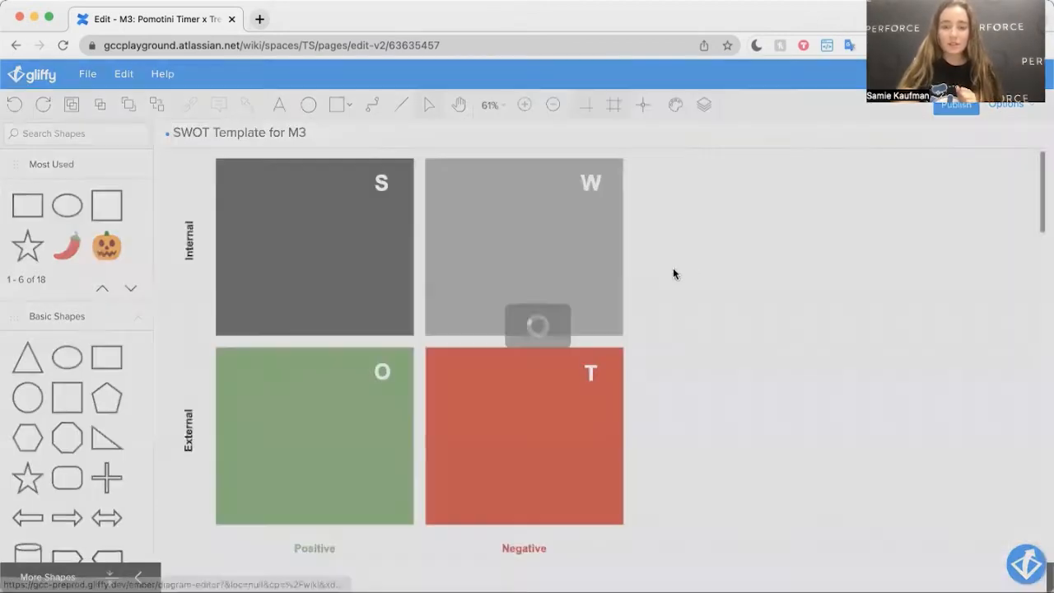
click(954, 107)
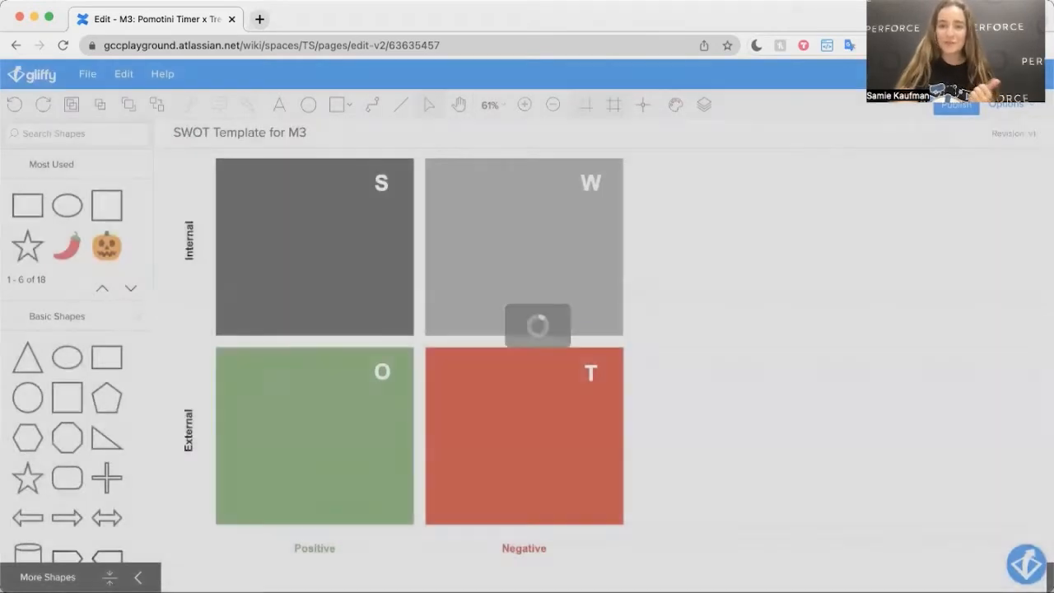
scroll(657, 304, down, 3)
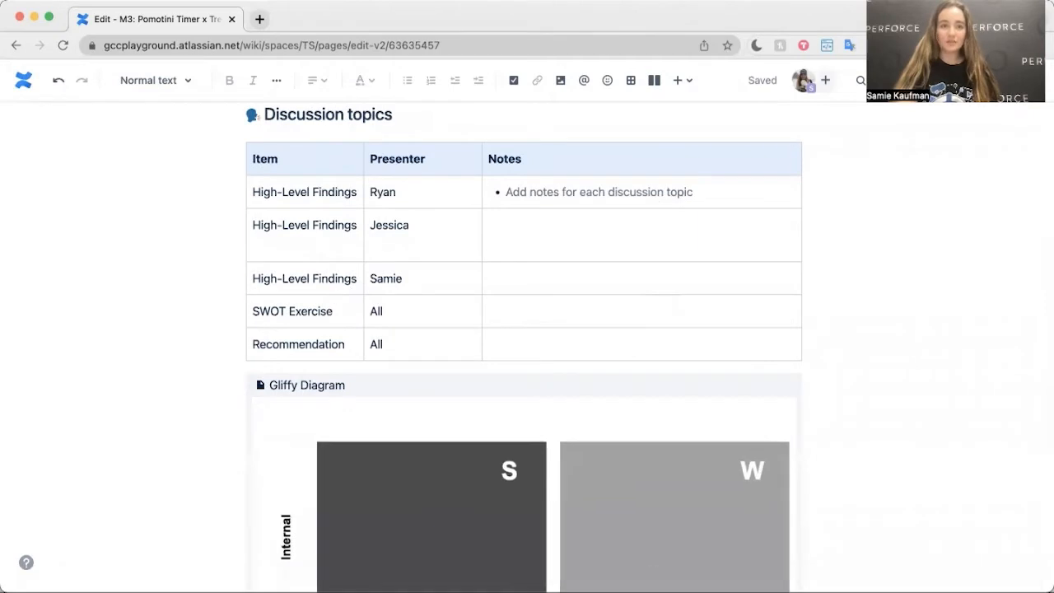
scroll(397, 259, down, 5)
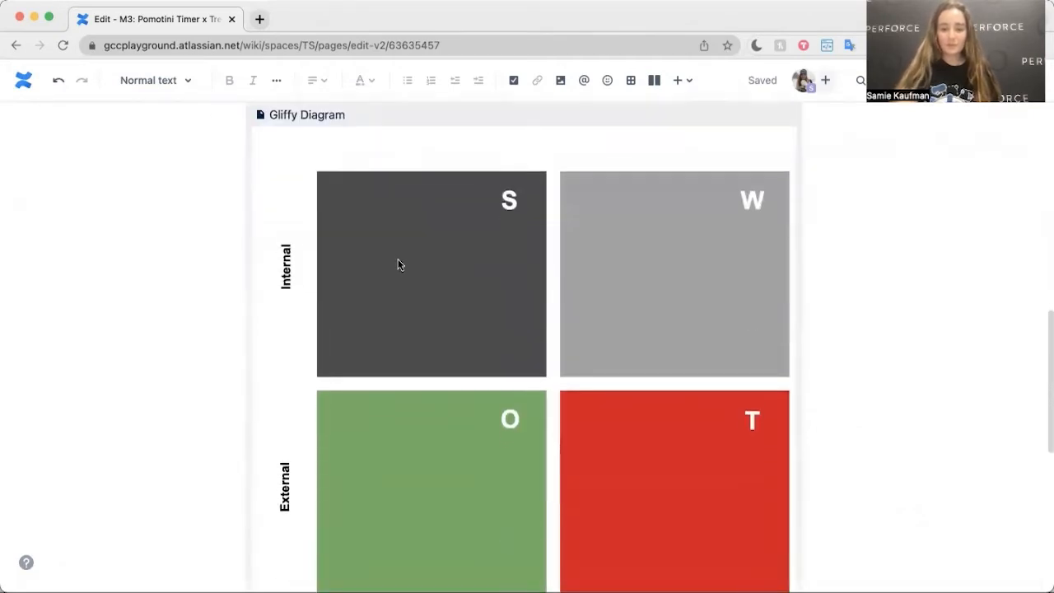
scroll(398, 261, up, 3)
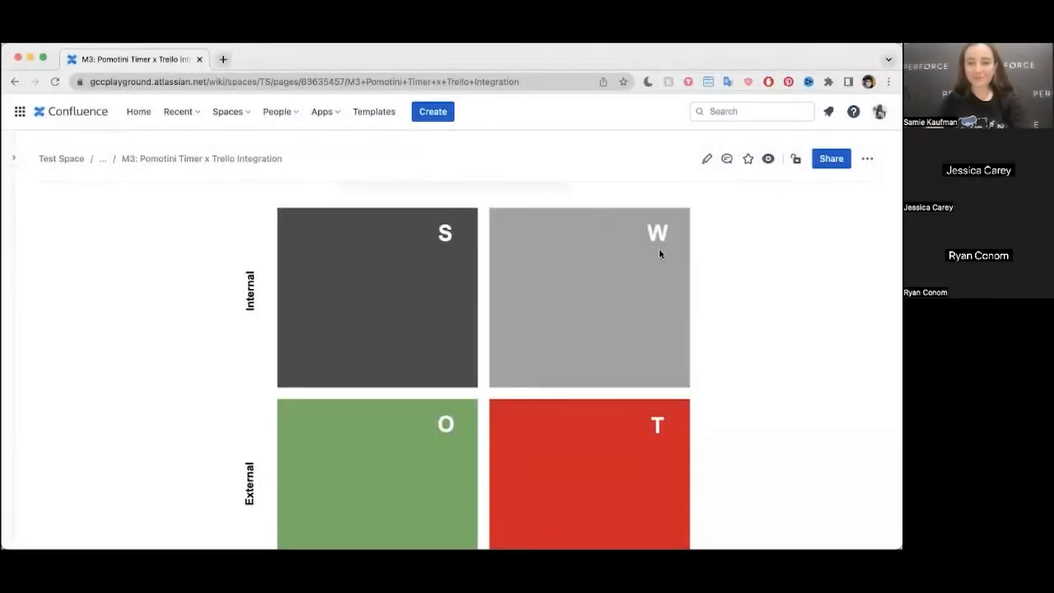
Step: Open the embedded "SWOT Template for M3" diagram on the published meeting page for editing
scroll(658, 254, up, 15)
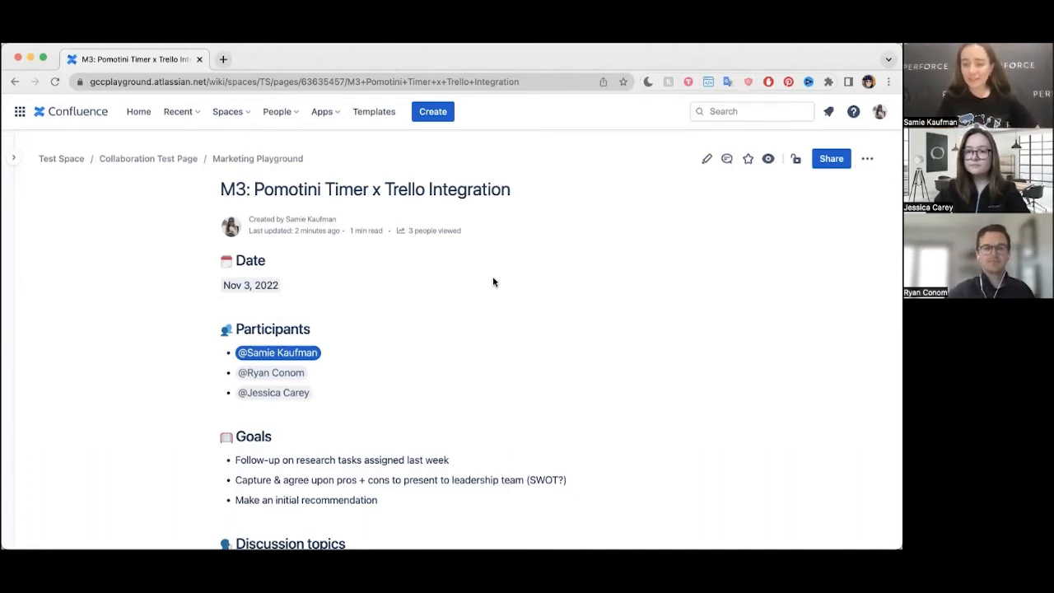
scroll(492, 282, down, 5)
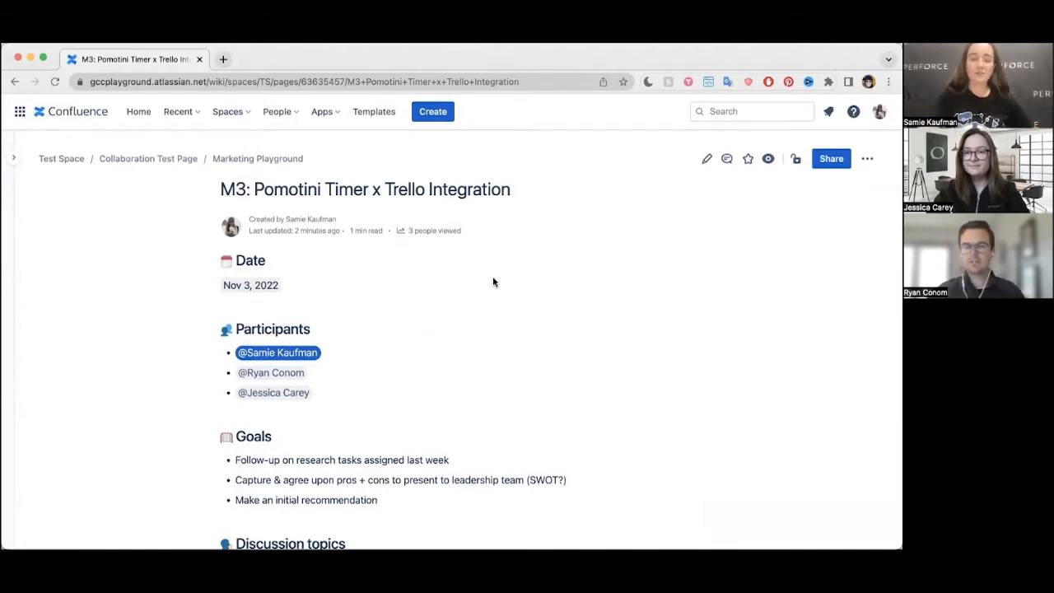
scroll(493, 282, down, 6)
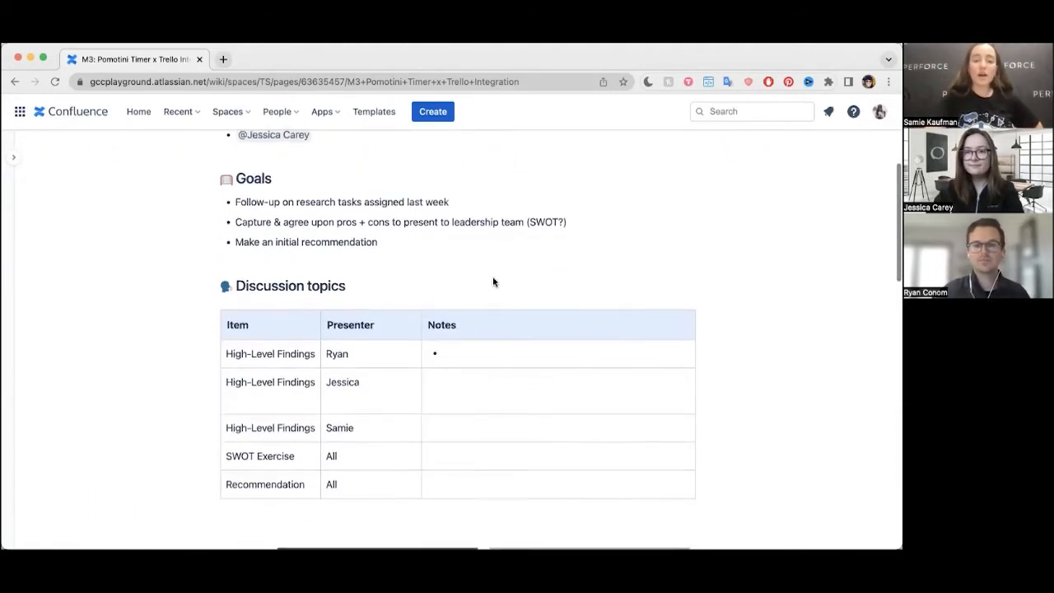
scroll(488, 280, down, 3)
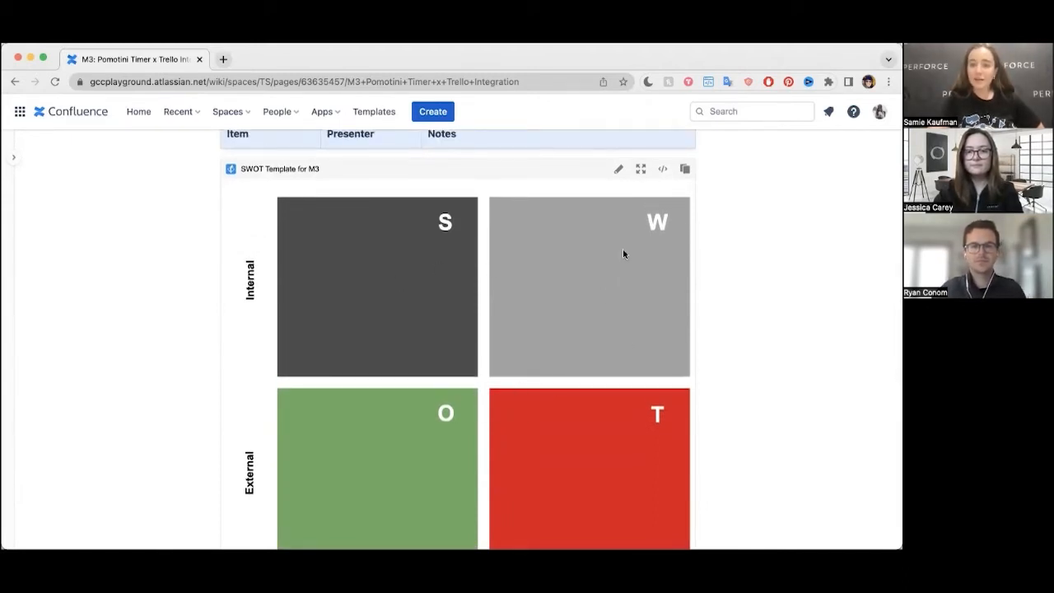
click(617, 169)
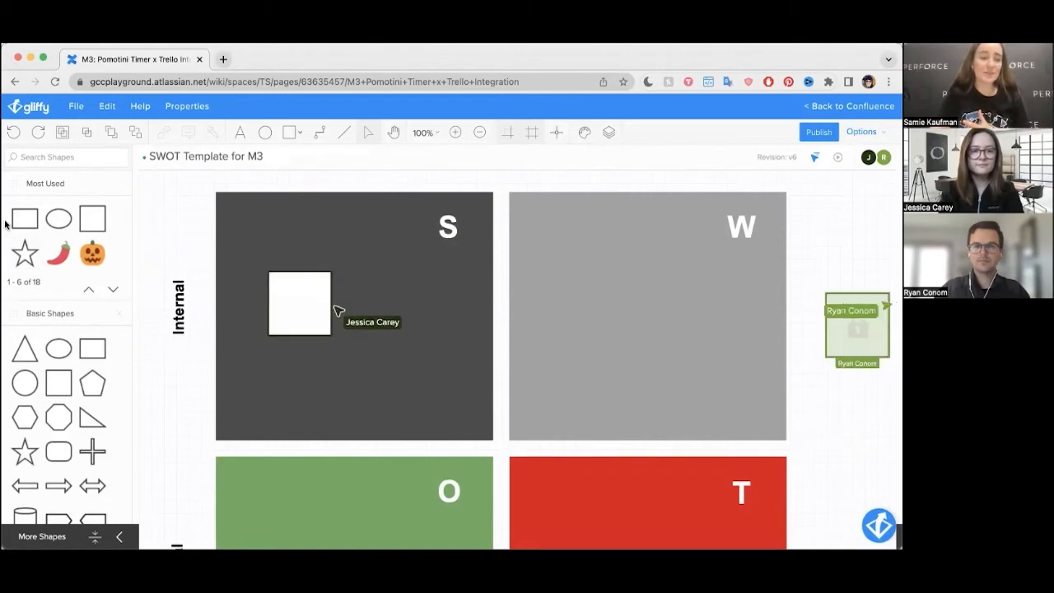
Step: Place a rectangle in the lower part of the Strengths quadrant and label it "Strength"
drag(33, 228, 237, 378)
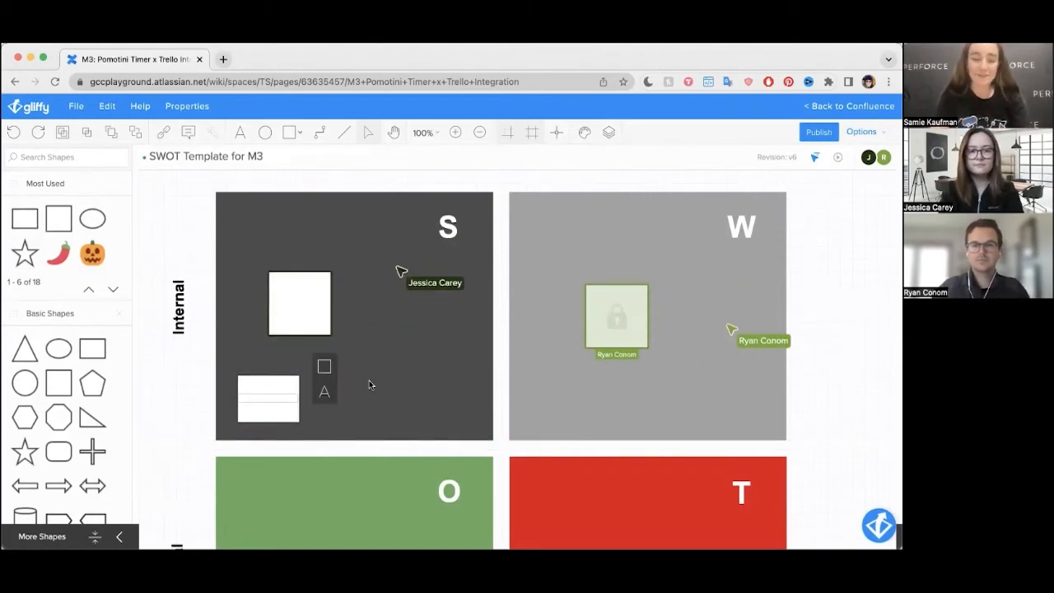
text(Sw)
key(BackSpace)
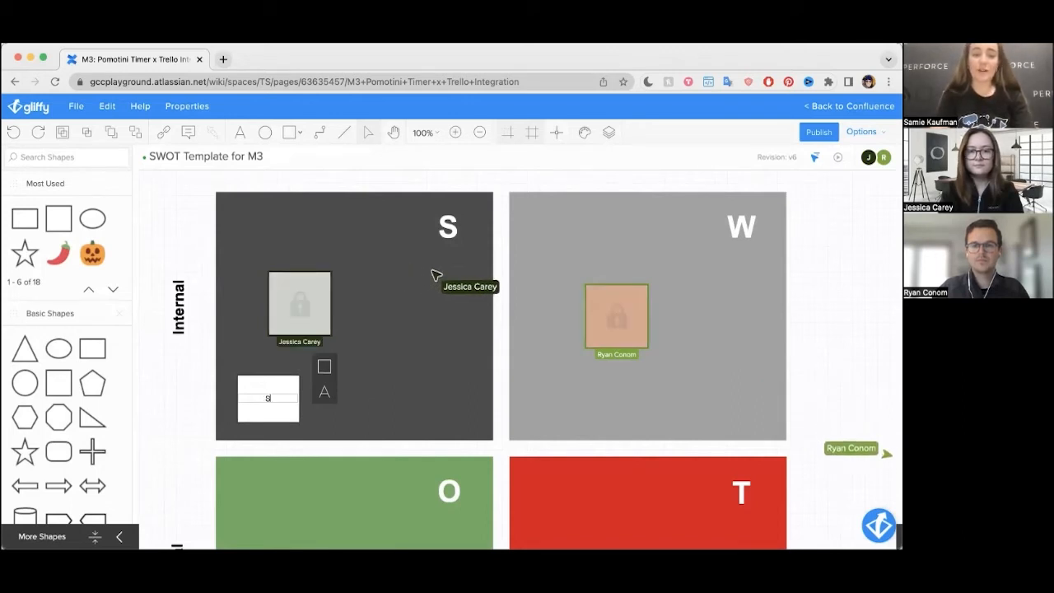
text(trength)
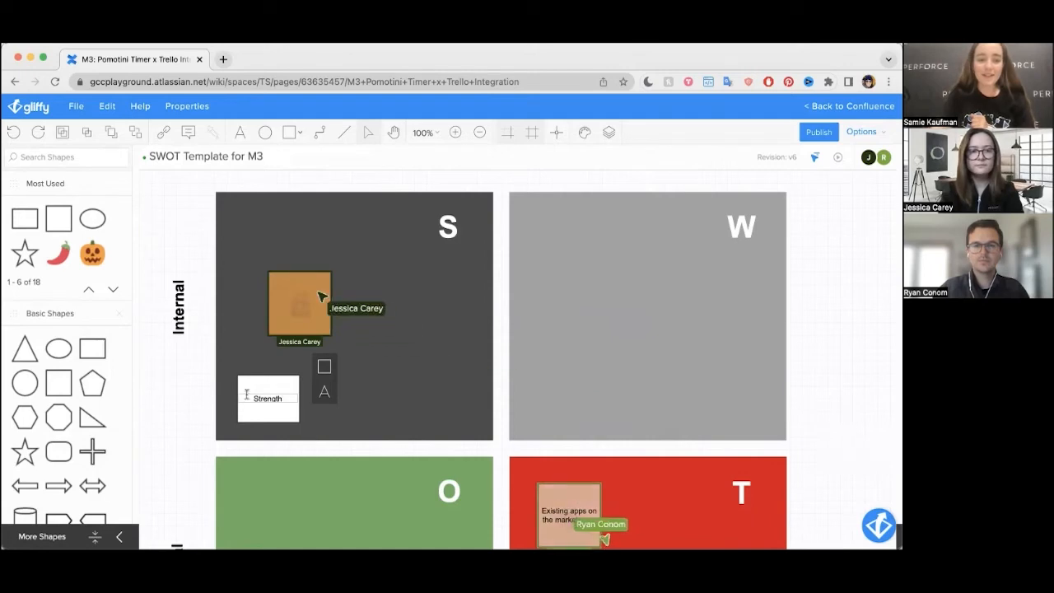
Step: Close the rectangle's shape properties and delete the "Strength" rectangle from the diagram
click(328, 372)
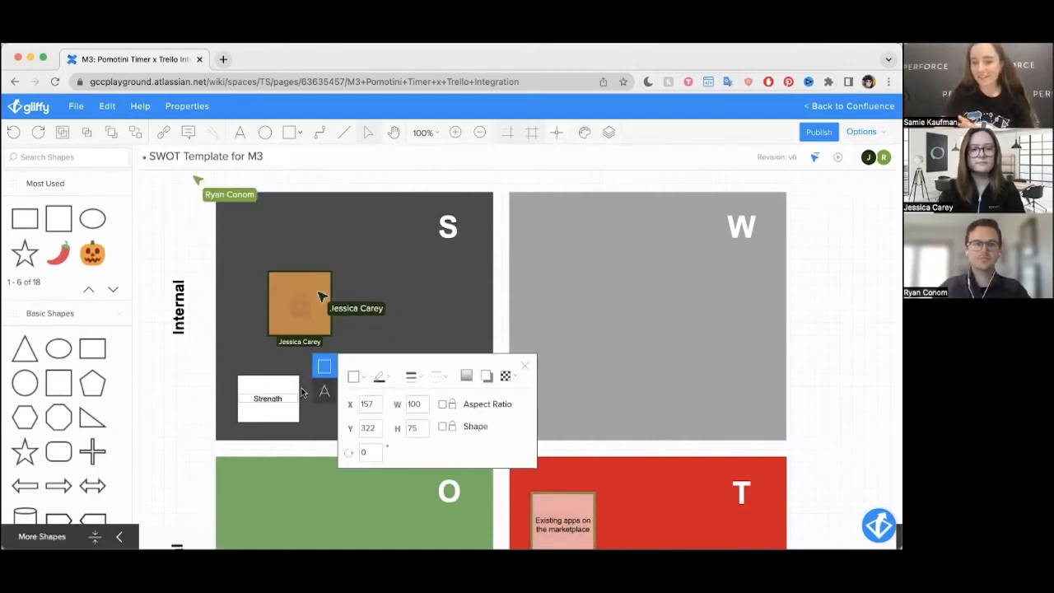
click(193, 404)
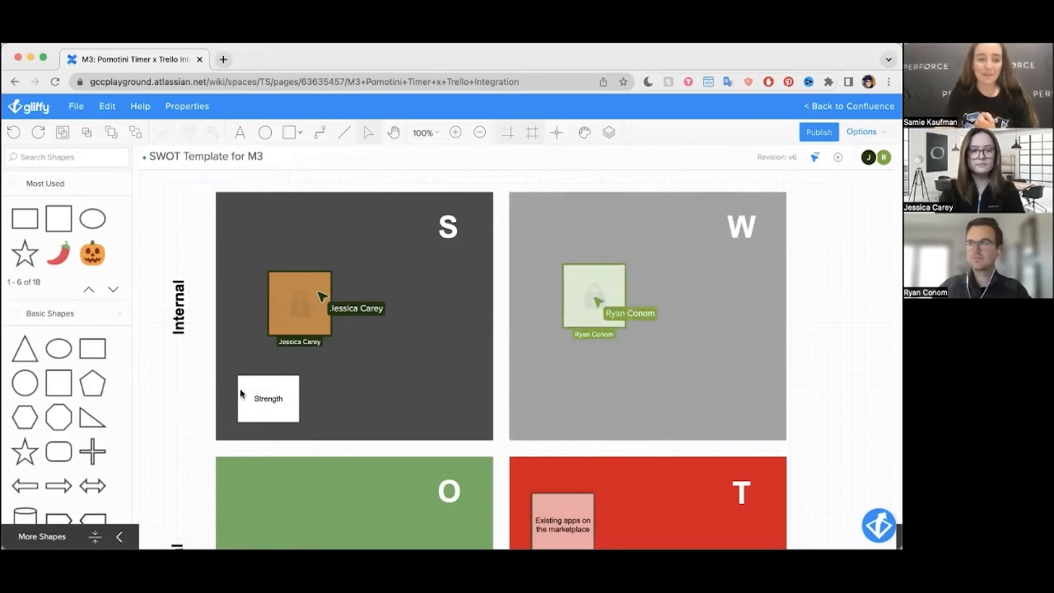
click(250, 391)
key(Delete)
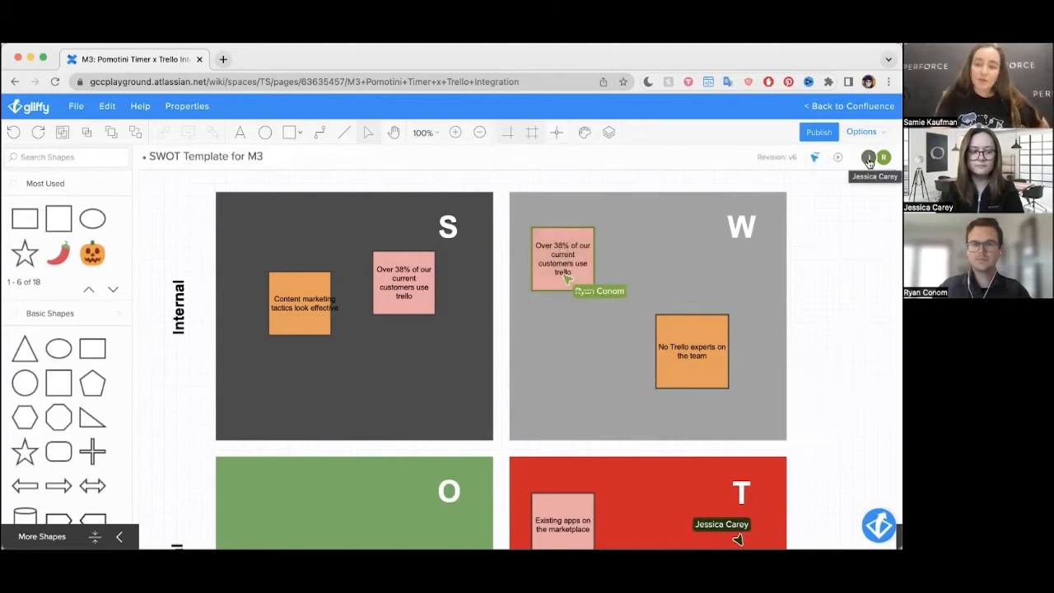
Step: Follow the first listed collaborator's live view of the SWOT diagram and stop following at the Opportunities and Threats quadrants
click(869, 158)
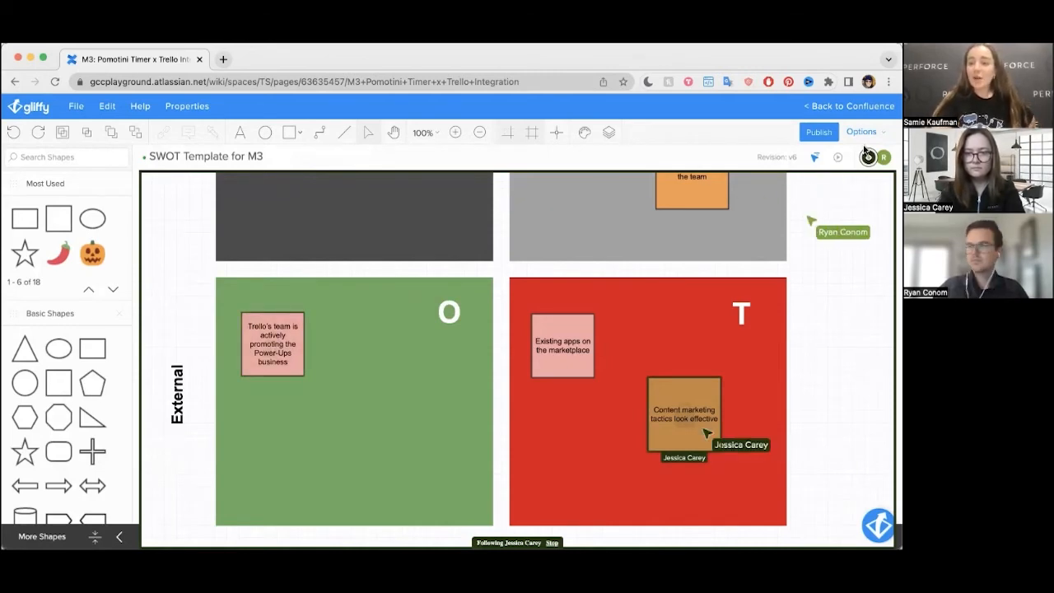
click(870, 158)
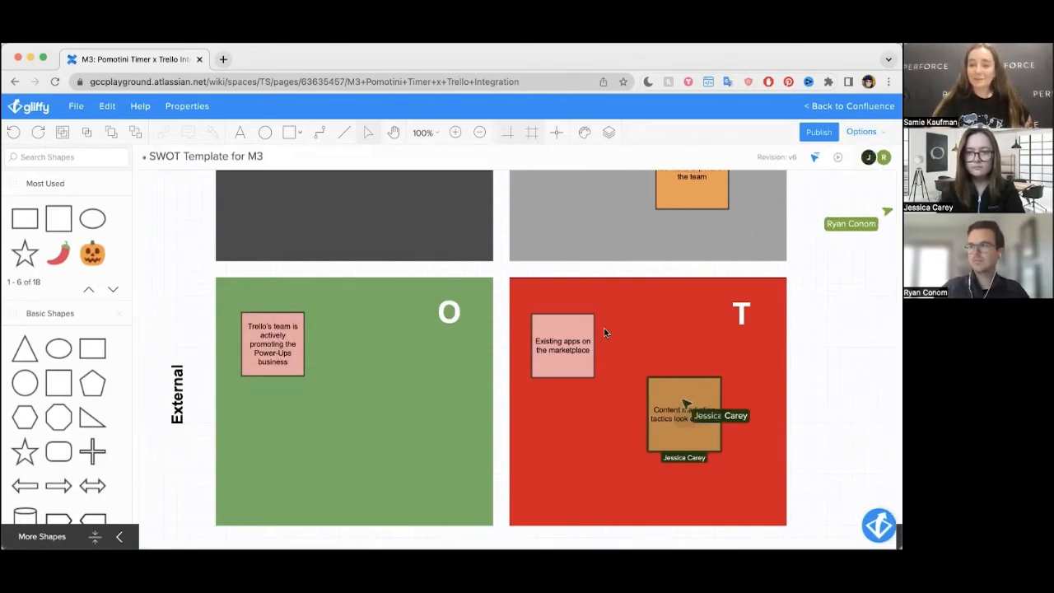
scroll(603, 332, up, 3)
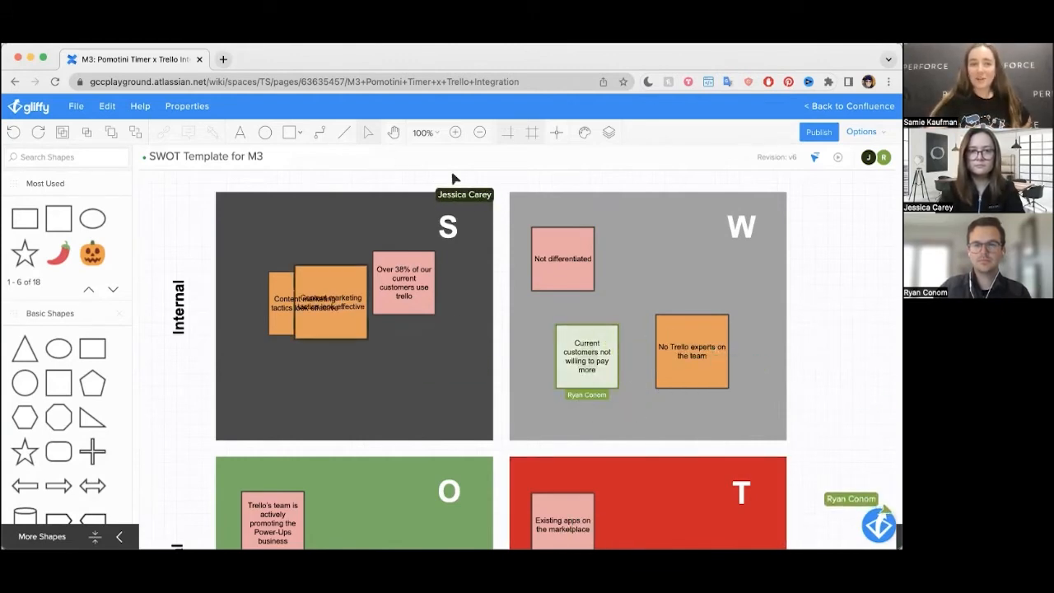
Step: Publish the filled-in SWOT diagram, return to the Confluence page and check the embedded version
click(818, 131)
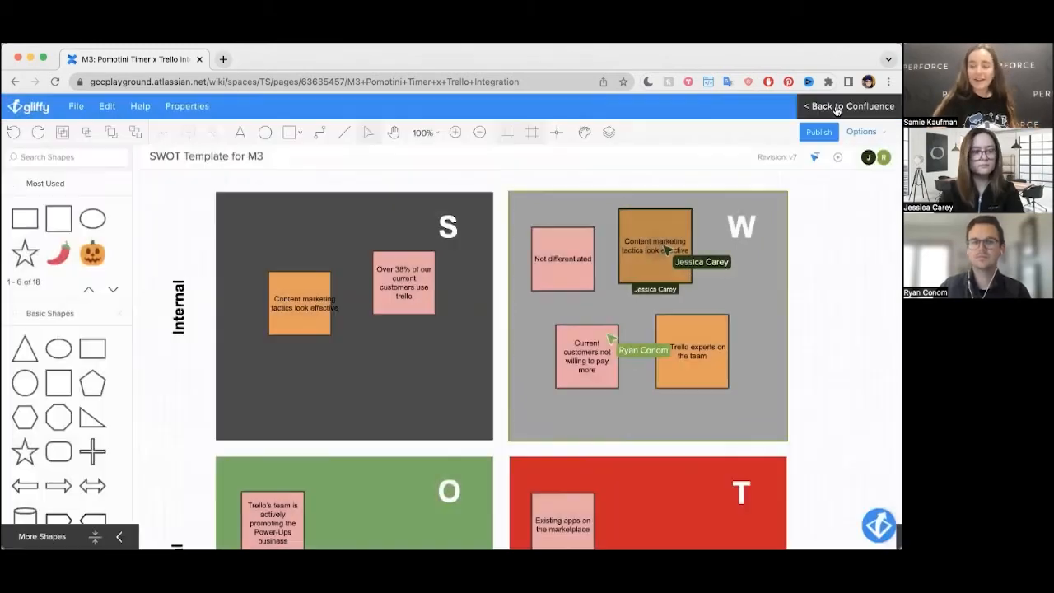
click(849, 107)
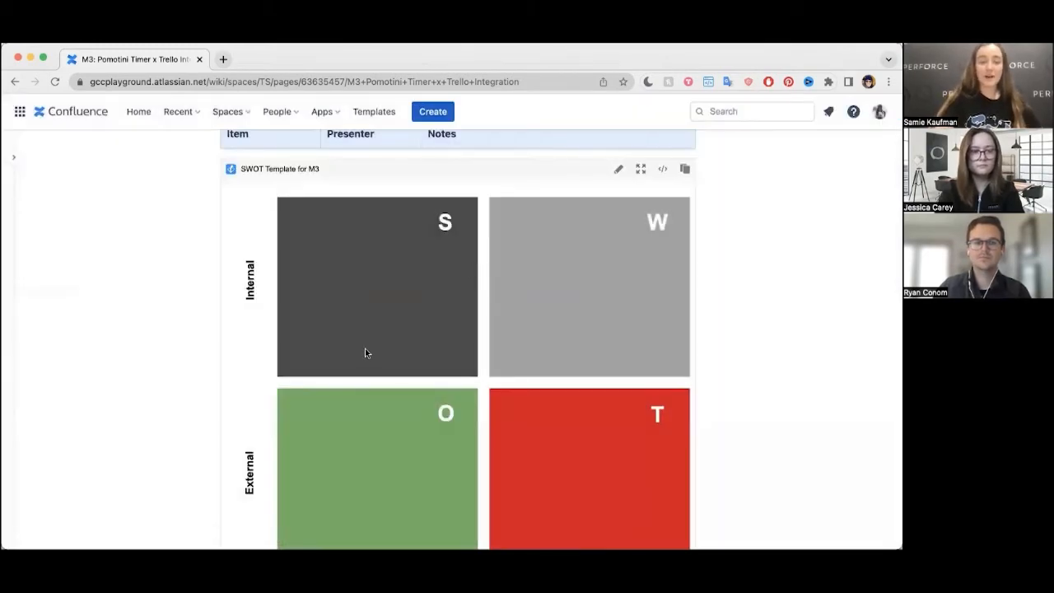
scroll(362, 342, down, 10)
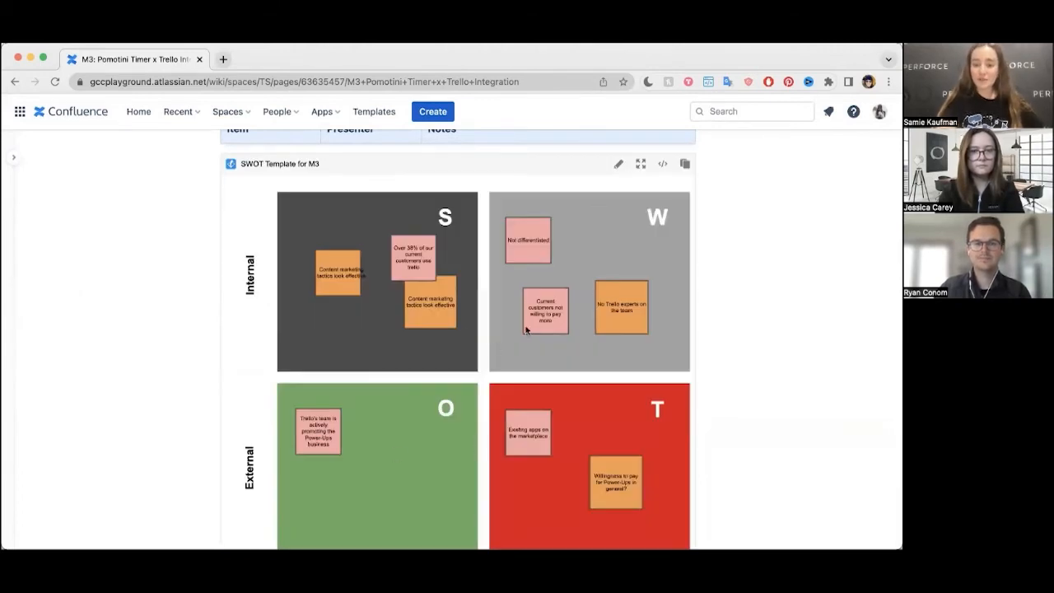
Step: Review the meeting page's action items, resource links and the activity badge below the embedded SWOT diagram
scroll(534, 336, down, 6)
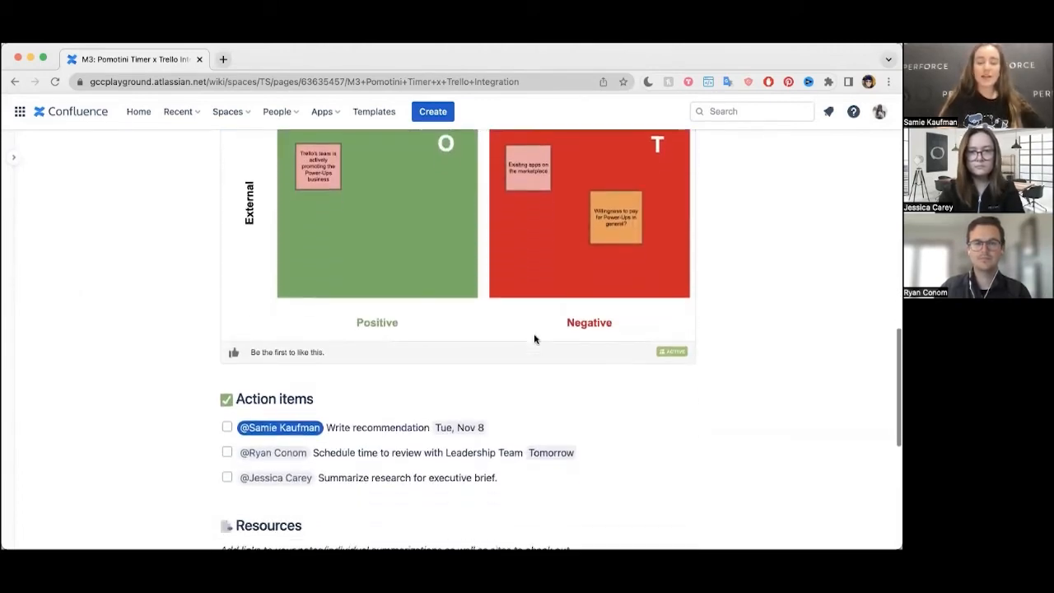
scroll(534, 338, down, 1)
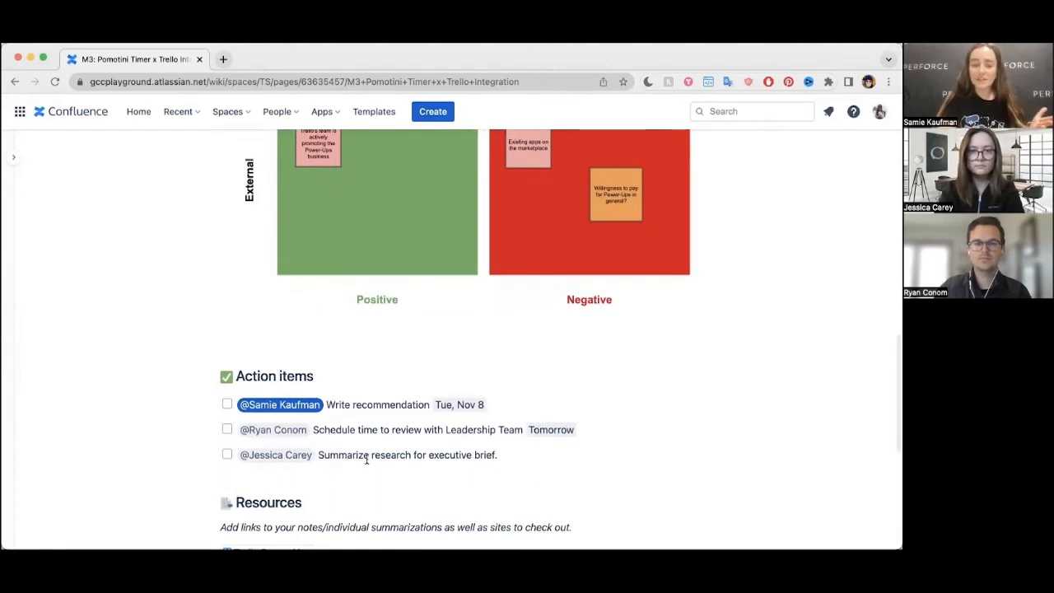
scroll(355, 440, down, 5)
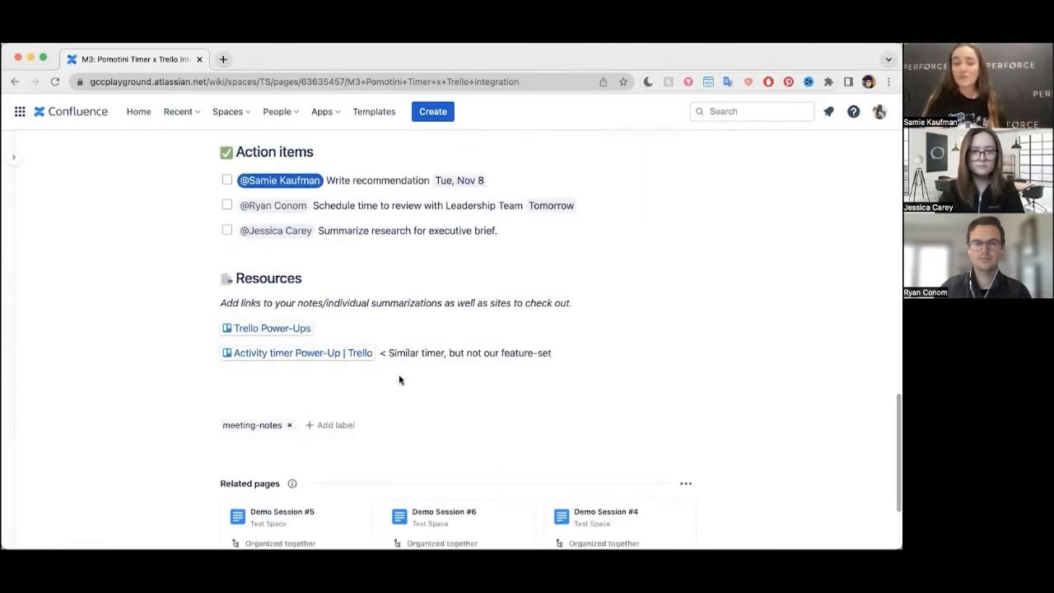
scroll(399, 379, up, 6)
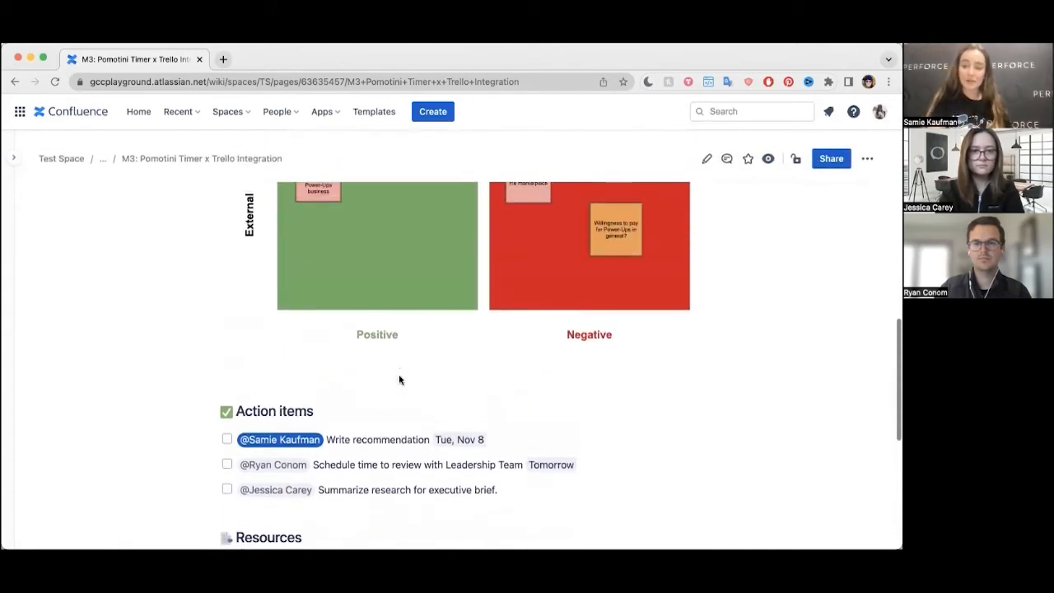
scroll(399, 380, up, 1)
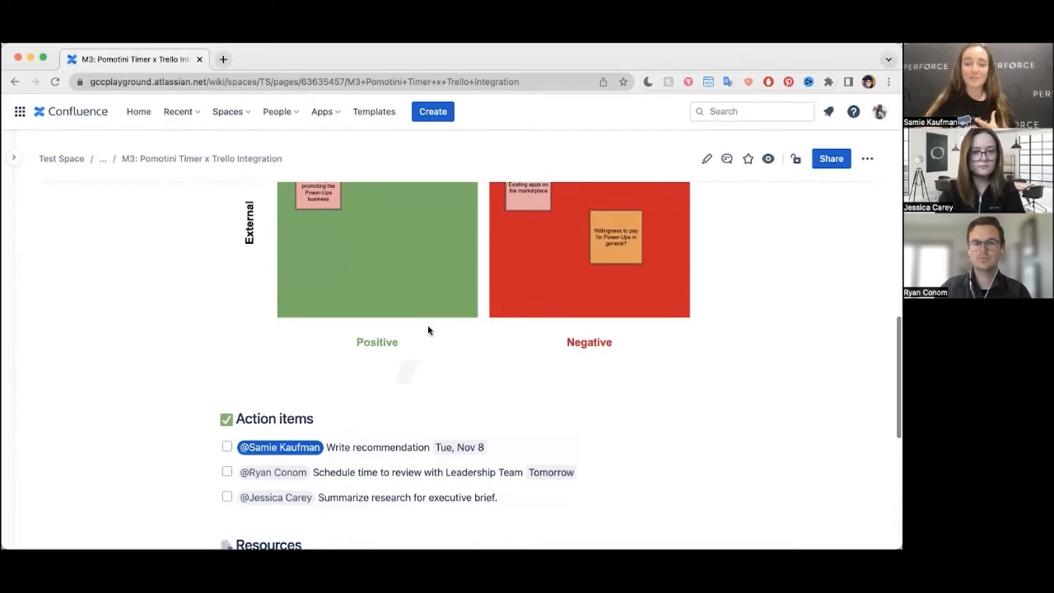
scroll(452, 317, up, 3)
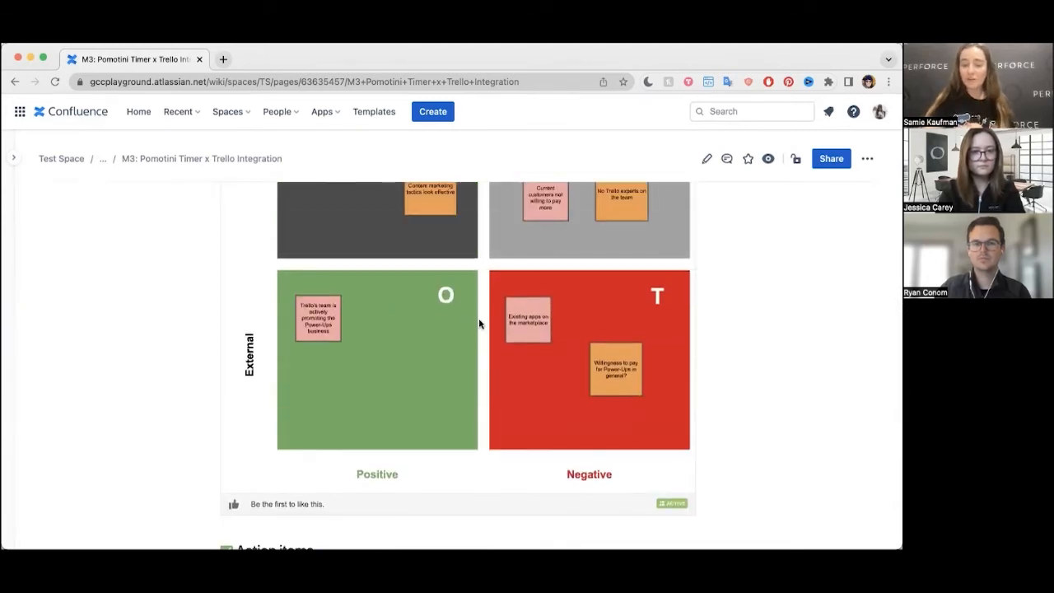
scroll(478, 323, up, 1)
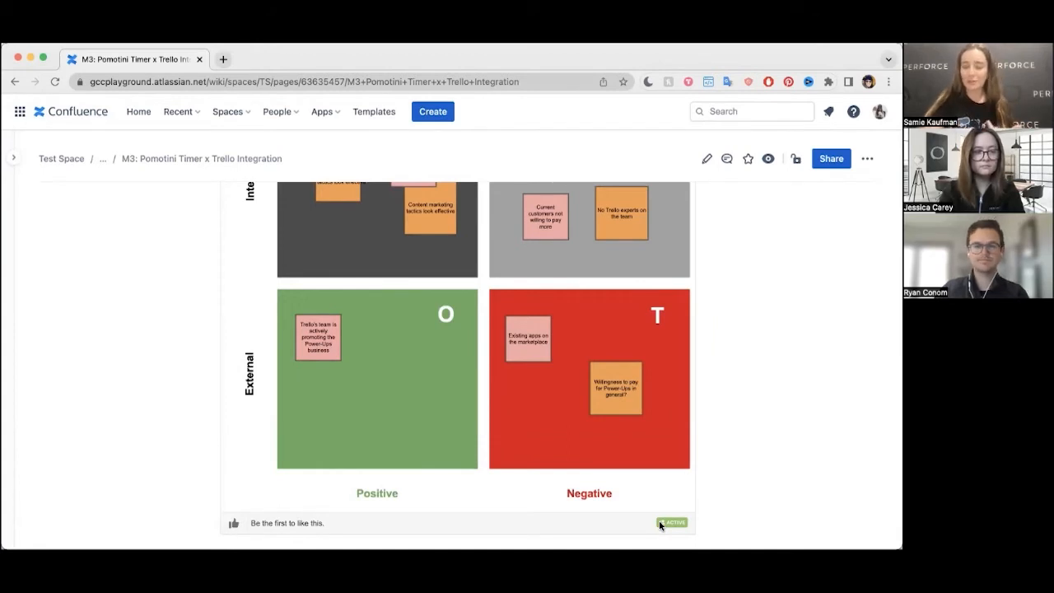
scroll(660, 524, up, 3)
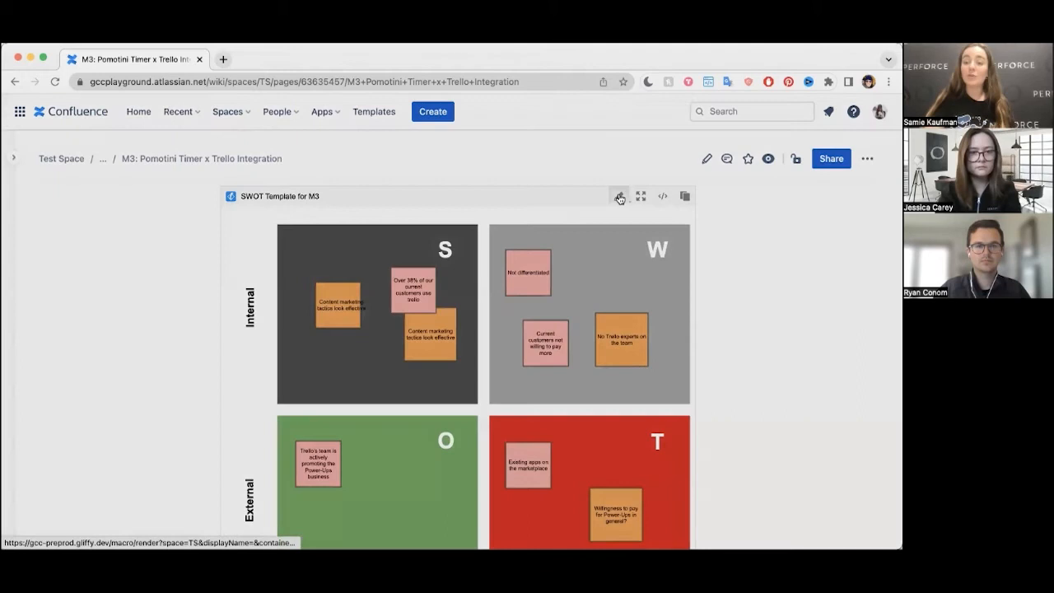
Step: Reopen the embedded "SWOT Template for M3" diagram for editing and look over the teammates' notes in the quadrants
click(619, 198)
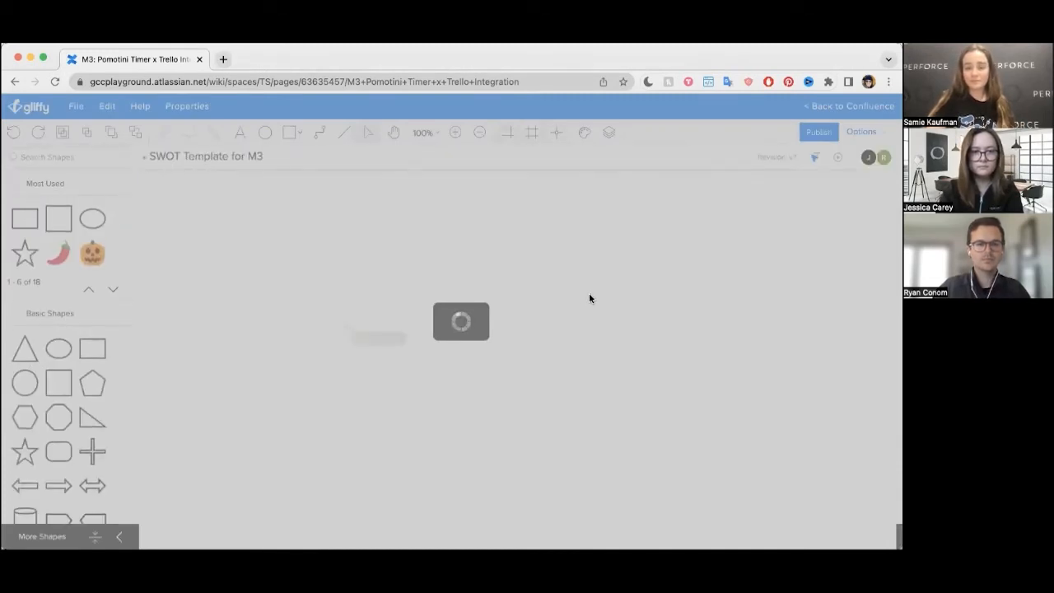
scroll(568, 306, down, 1)
scroll(568, 306, down, 1)
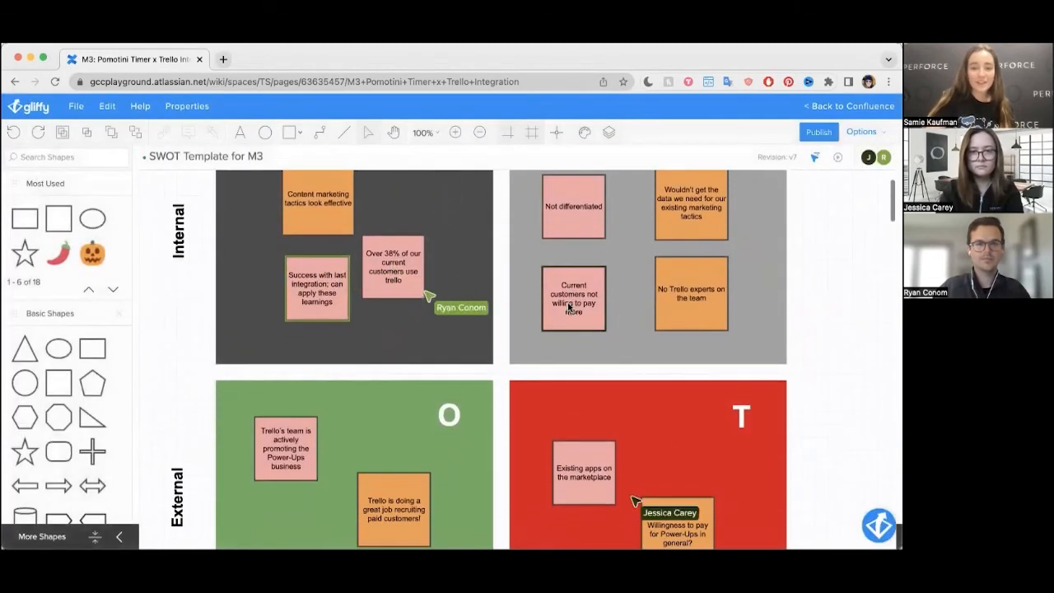
scroll(567, 307, up, 2)
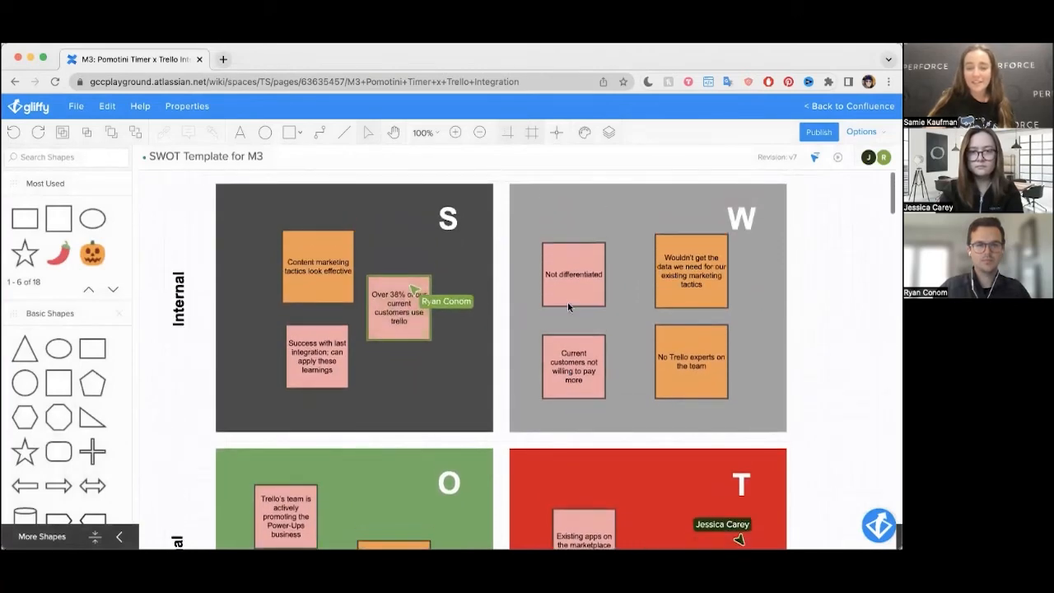